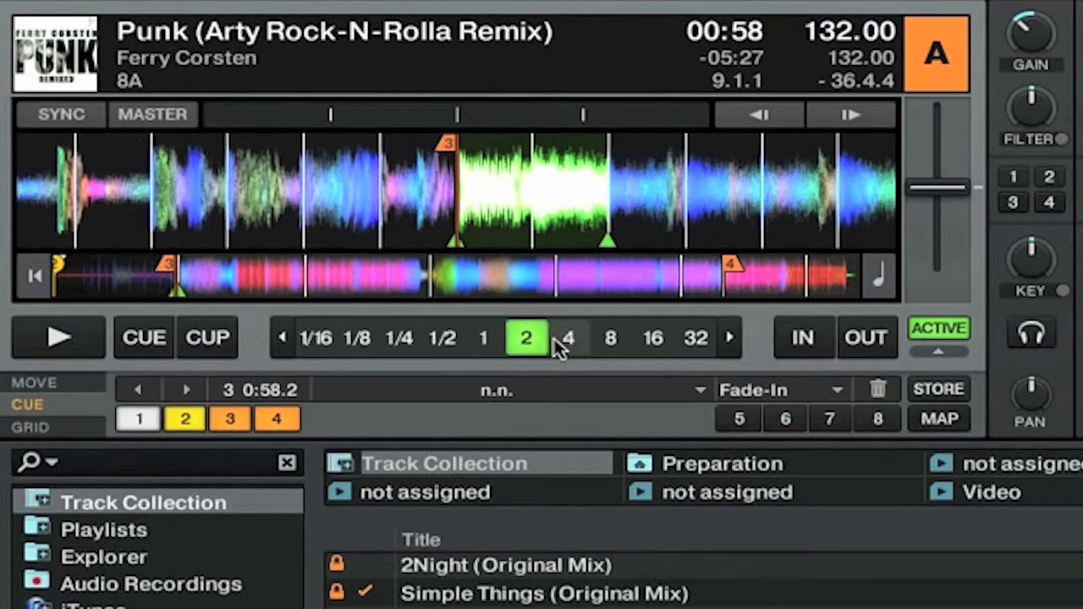
- Resize the active loop at cue point 3 to 4 beats, then repeatedly halve and double its length, ending on 2 beats
{"action": "left_click", "coordinate": [563, 339]}
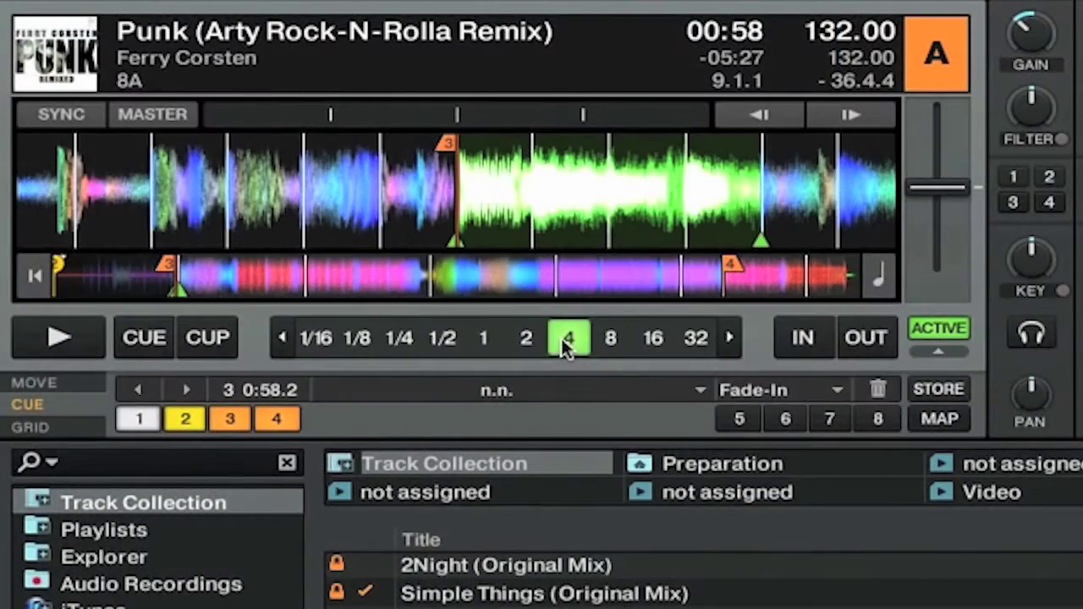
{"action": "key", "text": "Down"}
{"action": "key", "text": "Down"}
{"action": "key", "text": "Down"}
{"action": "key", "text": "Down"}
{"action": "key", "text": "Down"}
{"action": "key", "text": "Down"}
{"action": "key", "text": "Up"}
{"action": "key", "text": "Up"}
{"action": "key", "text": "Up"}
{"action": "key", "text": "Up"}
{"action": "key", "text": "Up"}
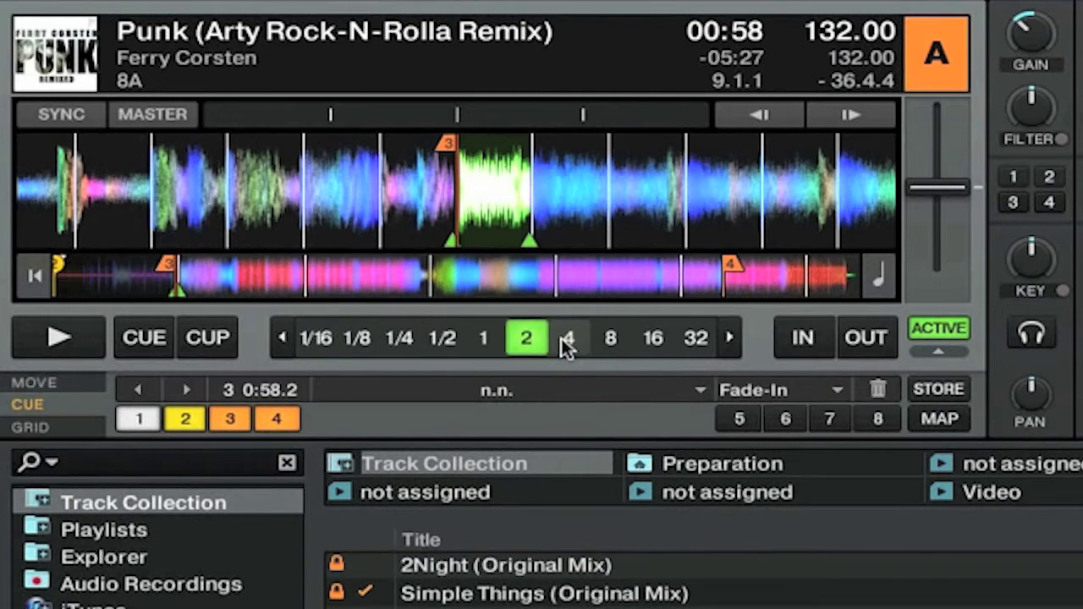
{"action": "key", "text": "Up"}
{"action": "key", "text": "Up"}
{"action": "key", "text": "Up"}
{"action": "key", "text": "Up"}
{"action": "key", "text": "Down"}
{"action": "key", "text": "Down"}
{"action": "key", "text": "Down"}
{"action": "key", "text": "Down"}
{"action": "key", "text": "Down"}
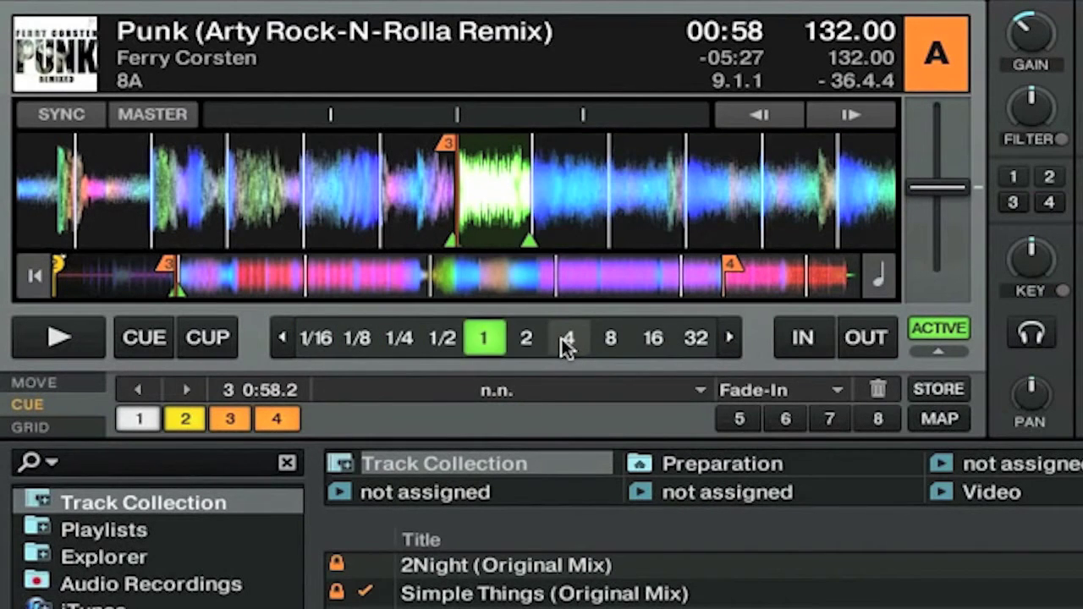
{"action": "key", "text": "Up"}
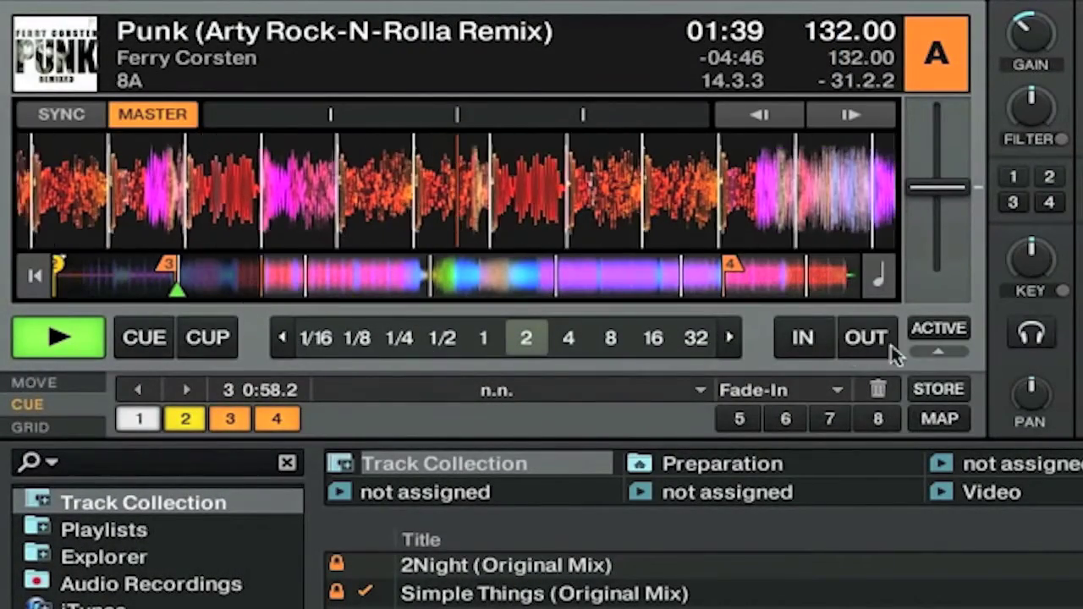
- Mark a manual loop's in and out points in the playing track, and toggle the loop off and on
{"action": "left_click", "coordinate": [799, 342]}
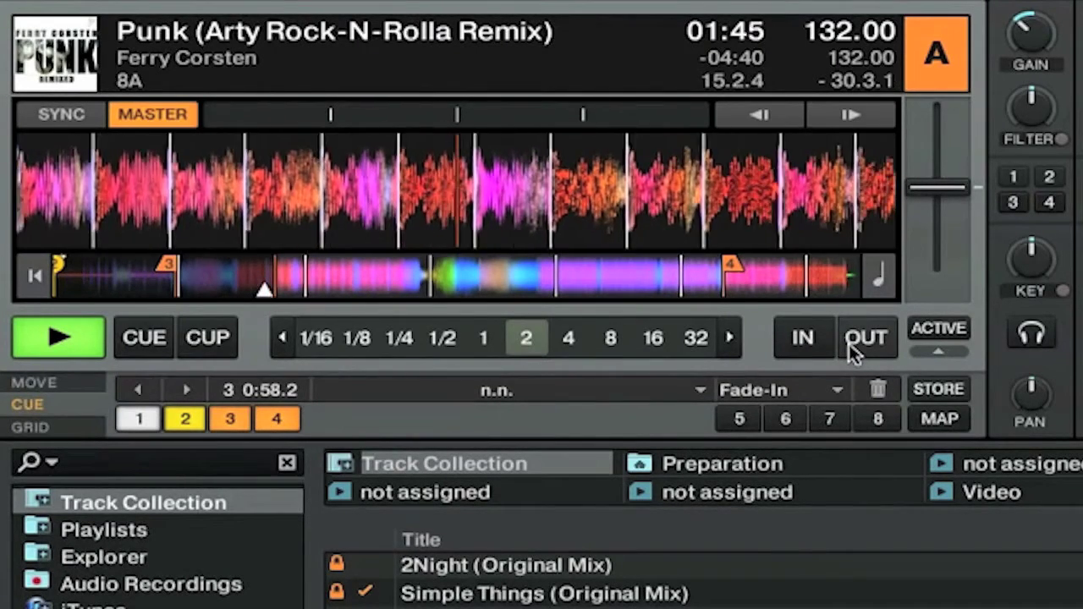
{"action": "left_click", "coordinate": [848, 344]}
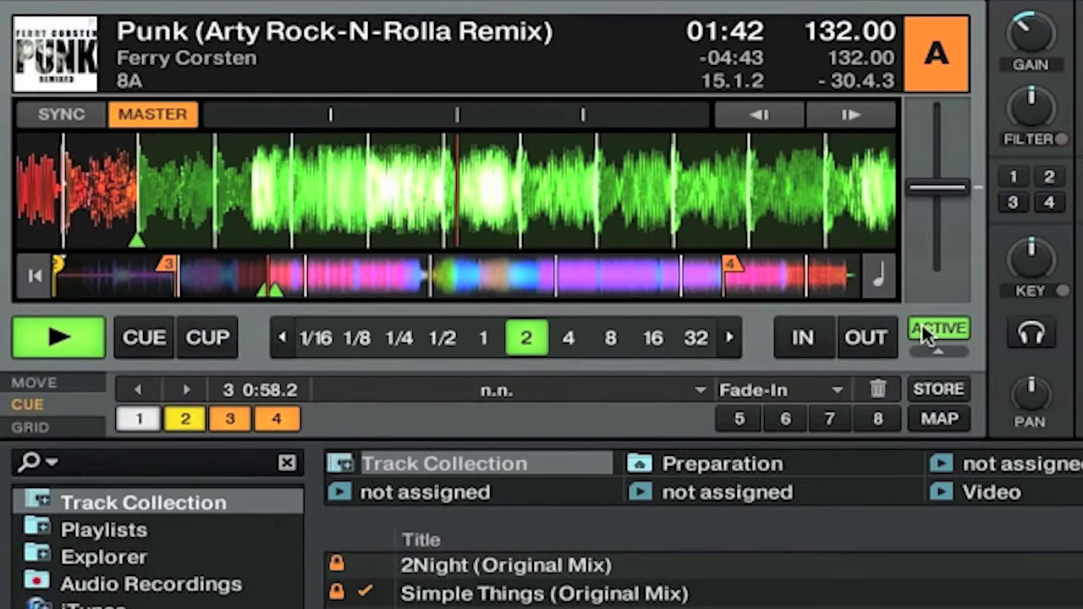
{"action": "left_click", "coordinate": [921, 324]}
{"action": "left_click", "coordinate": [924, 330]}
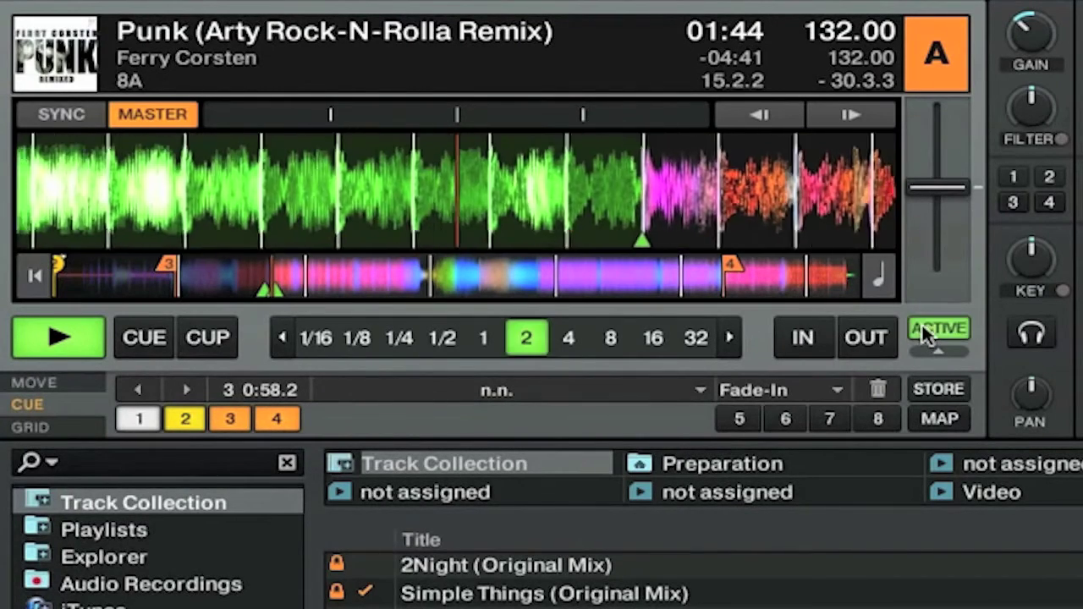
{"action": "left_click", "coordinate": [522, 336]}
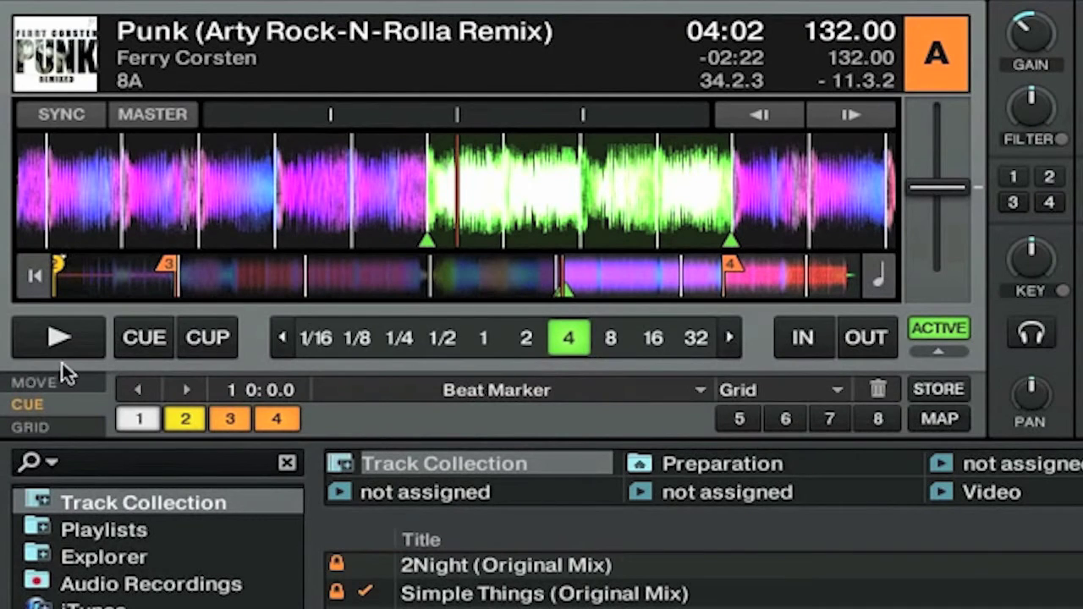
- Set the move mode to Loop and shift the active 4-beat loop forward, back and forward again by 2 beats
{"action": "left_click", "coordinate": [34, 384]}
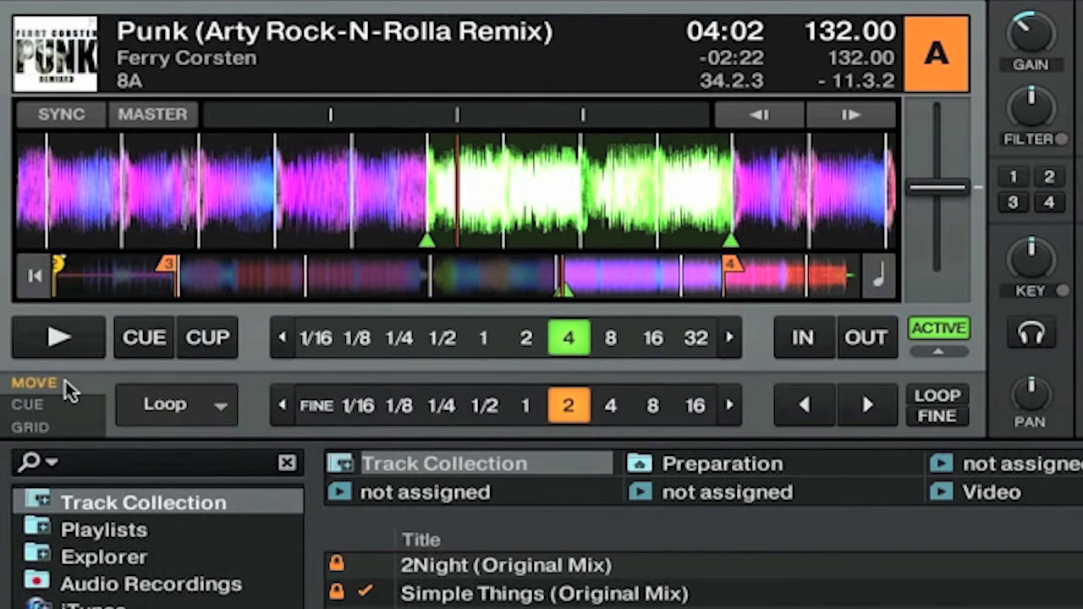
{"action": "left_click", "coordinate": [222, 397]}
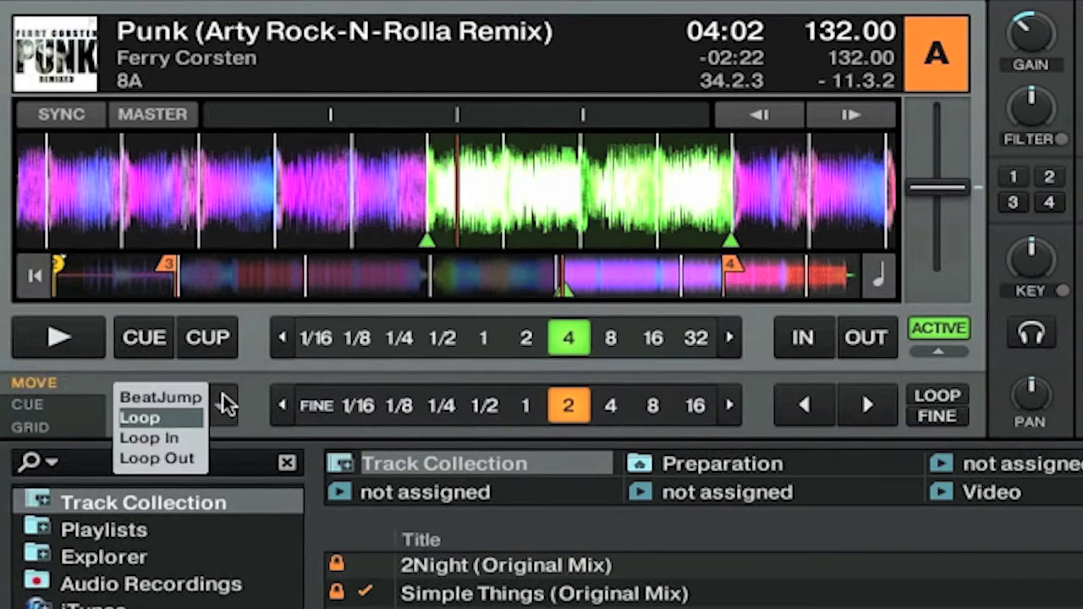
{"action": "left_click", "coordinate": [188, 419]}
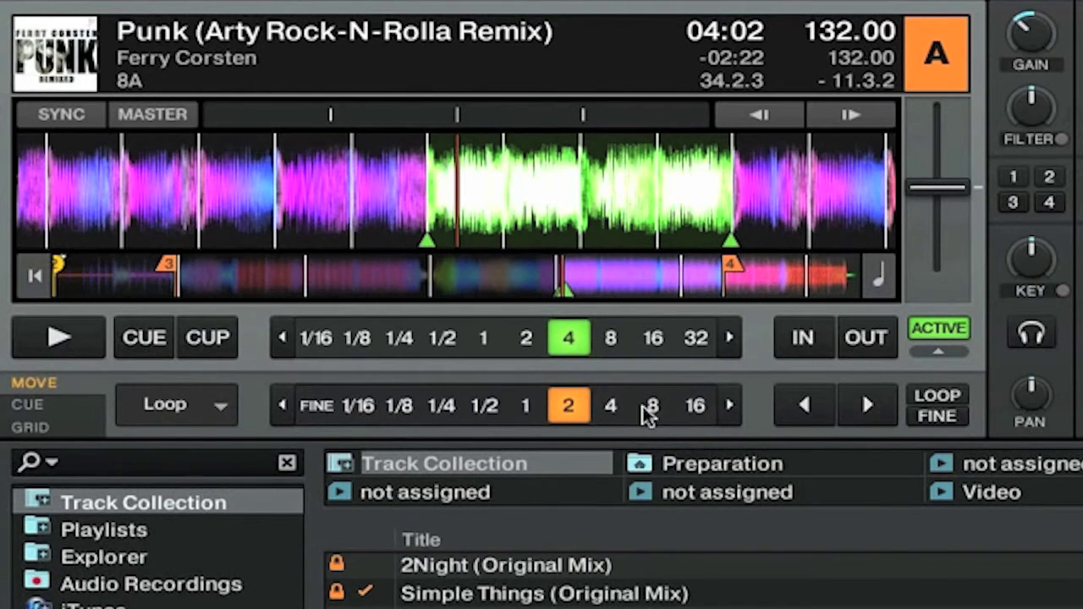
{"action": "left_click", "coordinate": [868, 407]}
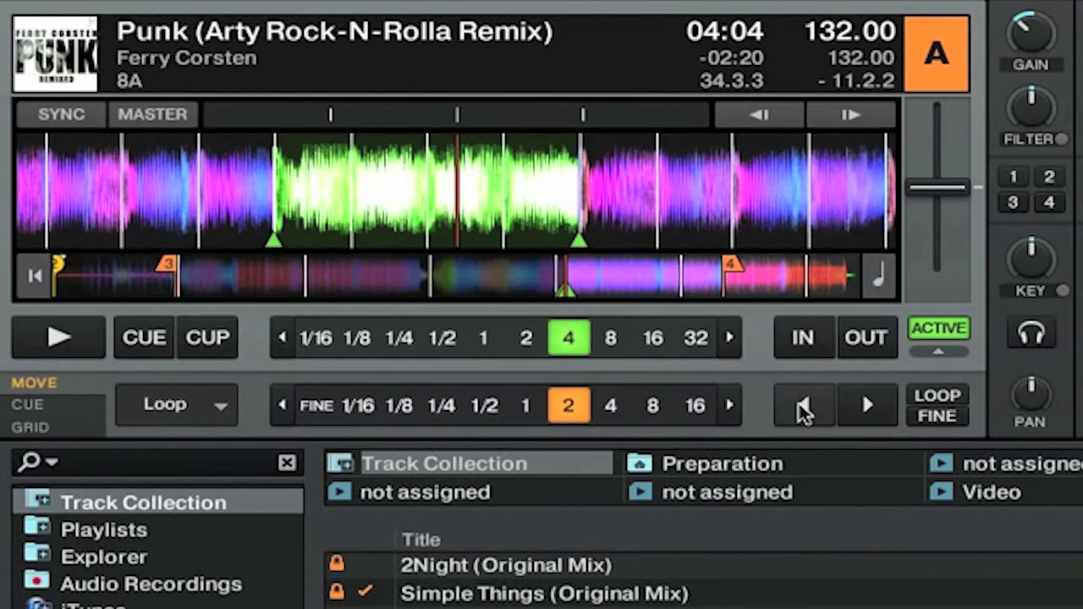
{"action": "left_click", "coordinate": [803, 407]}
{"action": "left_click", "coordinate": [868, 408]}
- Switch the move mode to Loop In and shift the loop's start point forward, back twice and forward by 2 beats
{"action": "left_click", "coordinate": [213, 405]}
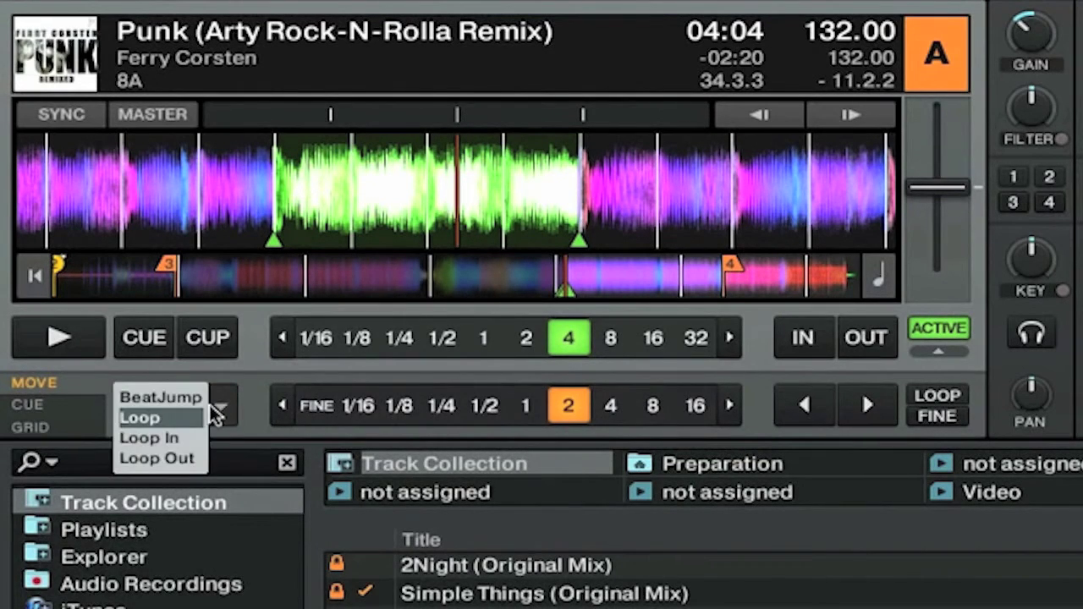
{"action": "left_click", "coordinate": [189, 436]}
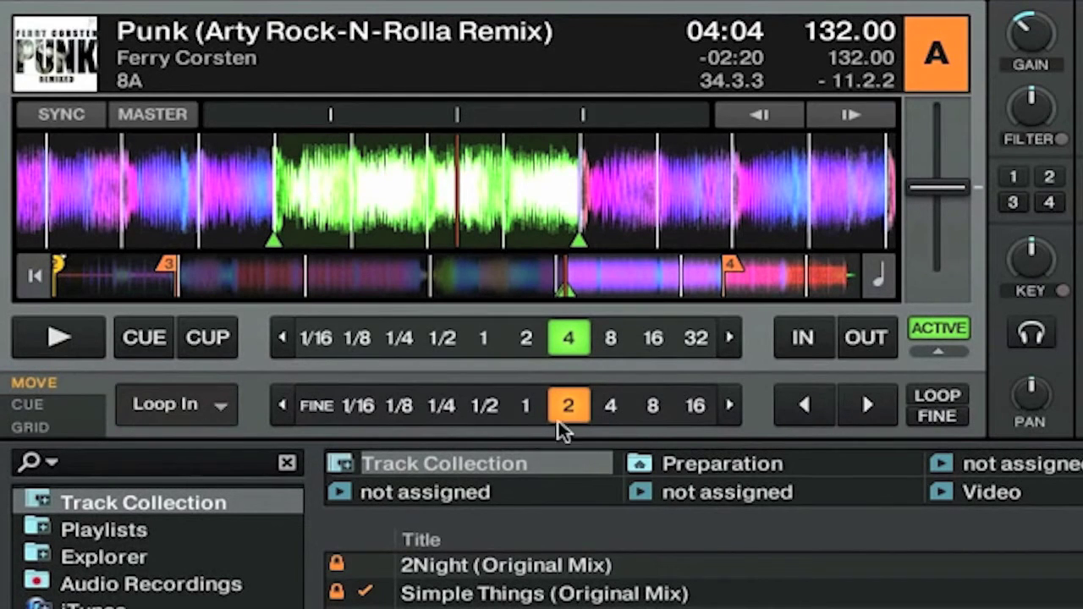
{"action": "left_click", "coordinate": [879, 406]}
{"action": "left_click", "coordinate": [813, 407]}
{"action": "left_click", "coordinate": [814, 408]}
{"action": "left_click", "coordinate": [858, 408]}
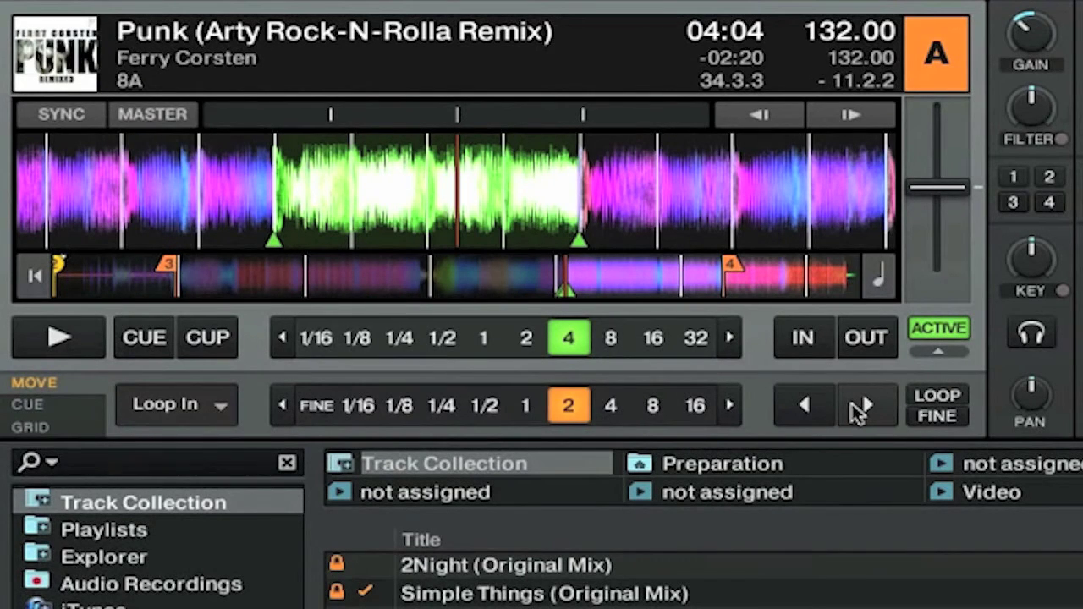
- Switch the move mode to Loop Out and shift the loop's end point forward, back twice and forward by 2 beats
{"action": "left_click", "coordinate": [189, 416]}
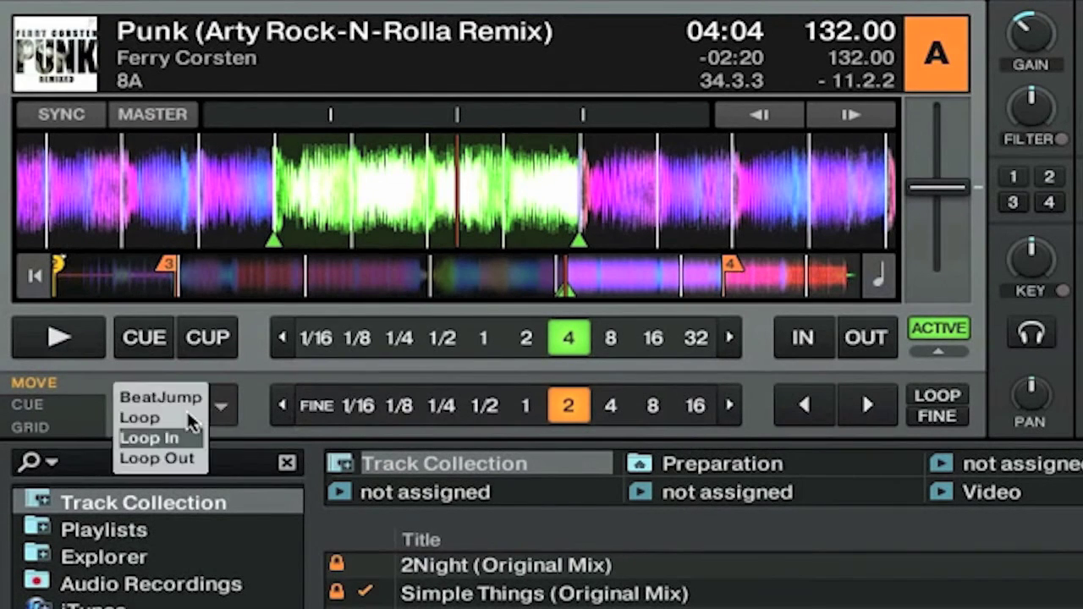
{"action": "left_click", "coordinate": [161, 458]}
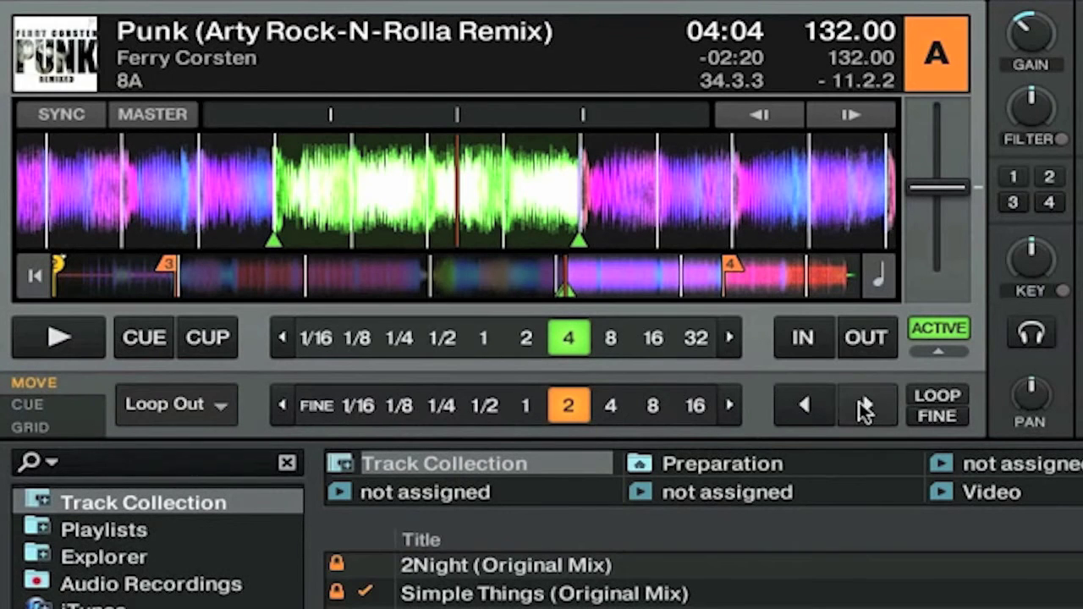
{"action": "left_click", "coordinate": [857, 399]}
{"action": "left_click", "coordinate": [804, 403]}
{"action": "left_click", "coordinate": [804, 403]}
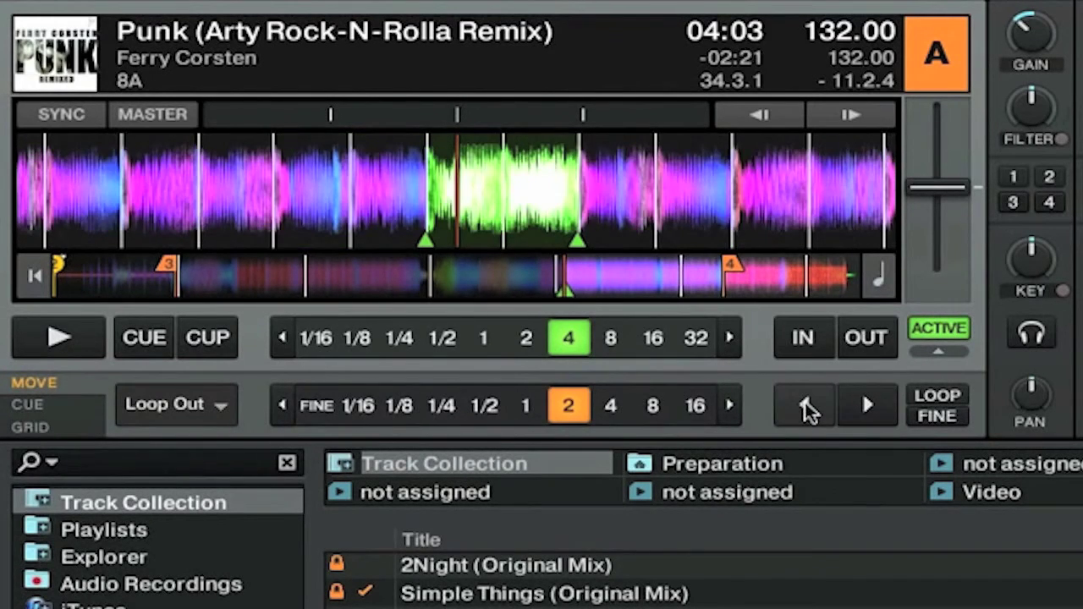
{"action": "left_click", "coordinate": [868, 406]}
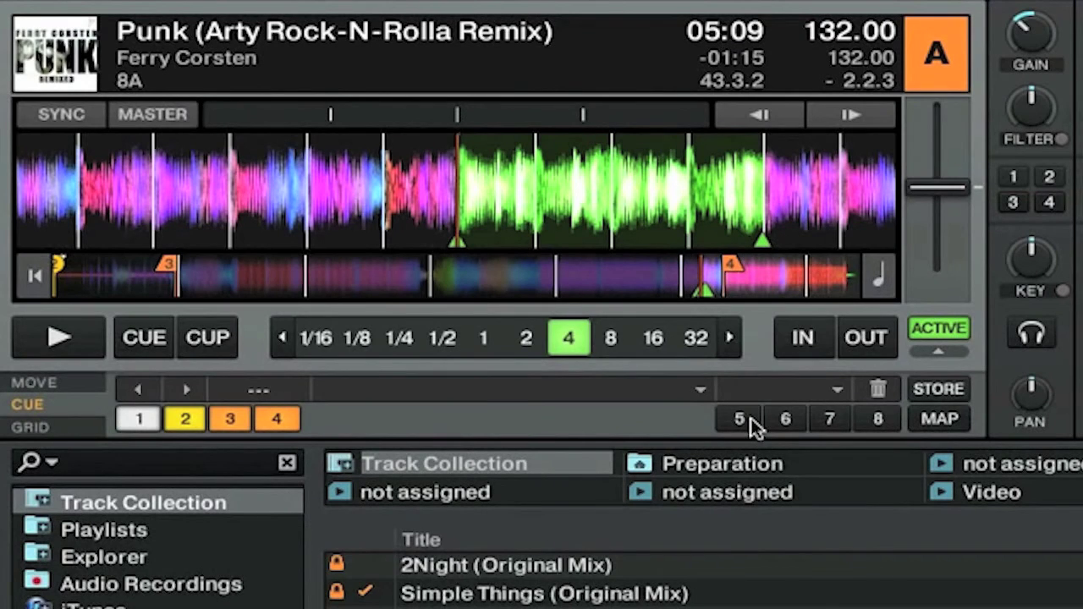
- Store the active 4-beat loop at 05:09 on hotcue 5
{"action": "left_click", "coordinate": [750, 418]}
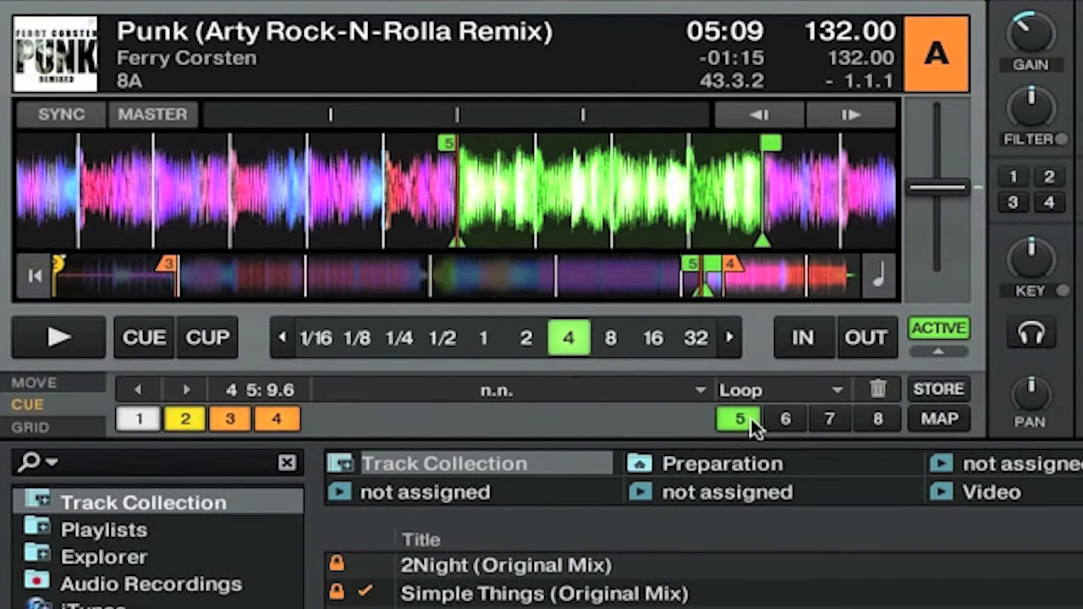